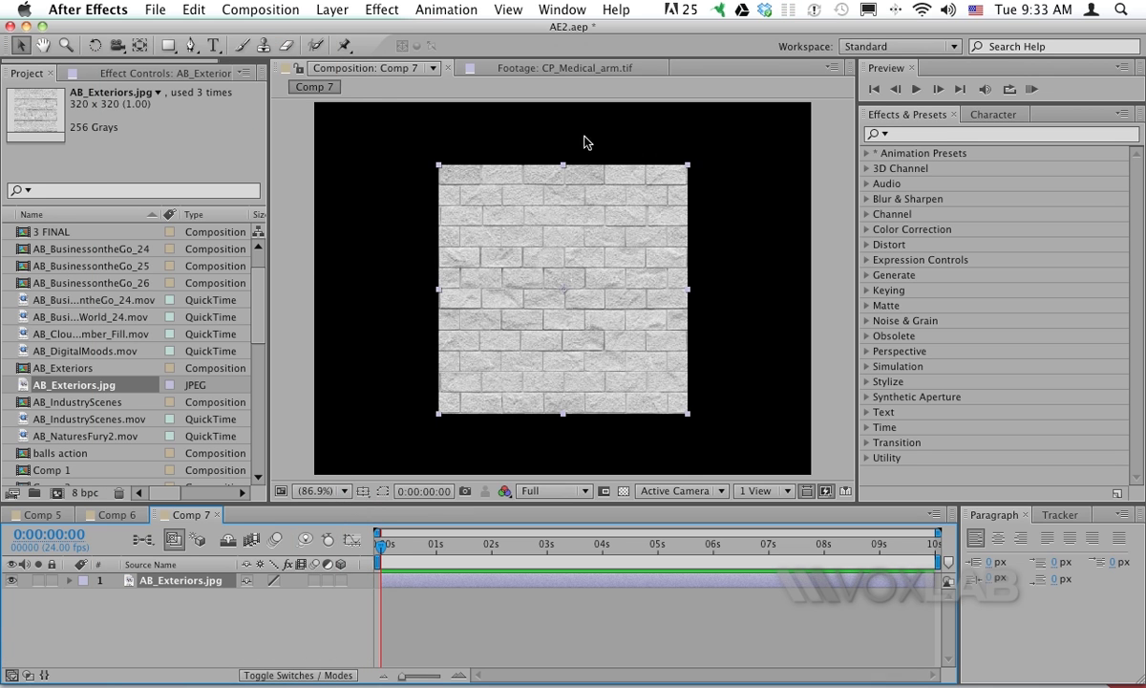
Filter Effects & Presets by 'cc sph' and select the CC Sphere effect
{"action": "left_click", "coordinate": [925, 135]}
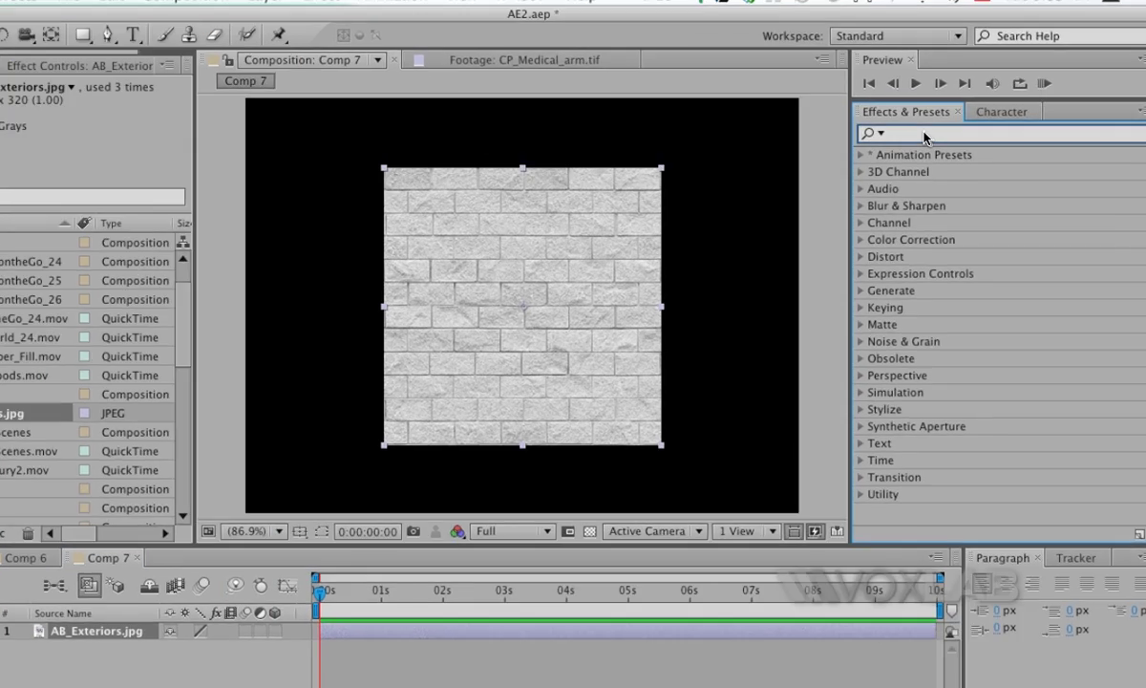
{"action": "left_click", "coordinate": [927, 136]}
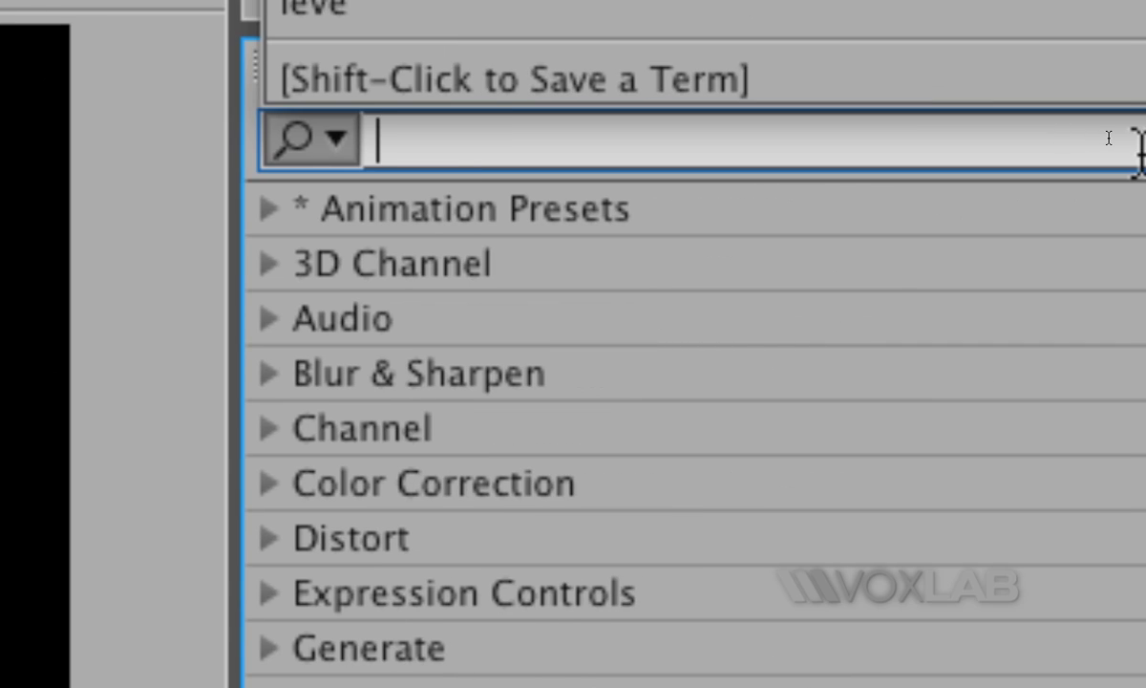
{"action": "type", "text": "cc"}
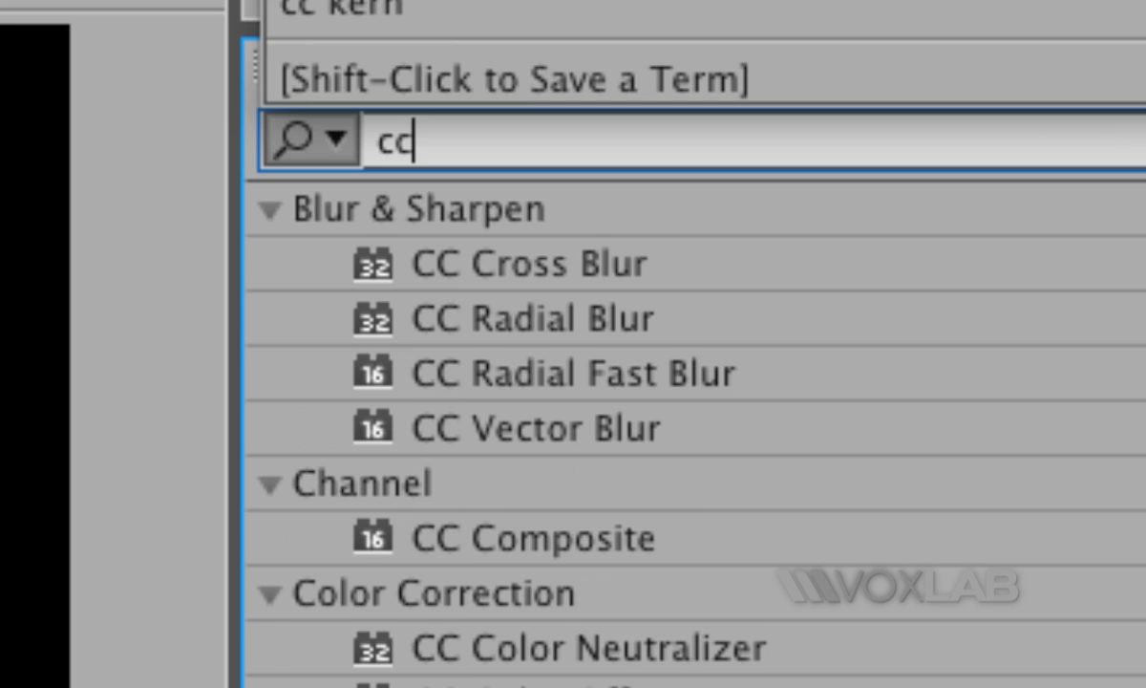
{"action": "type", "text": " sph"}
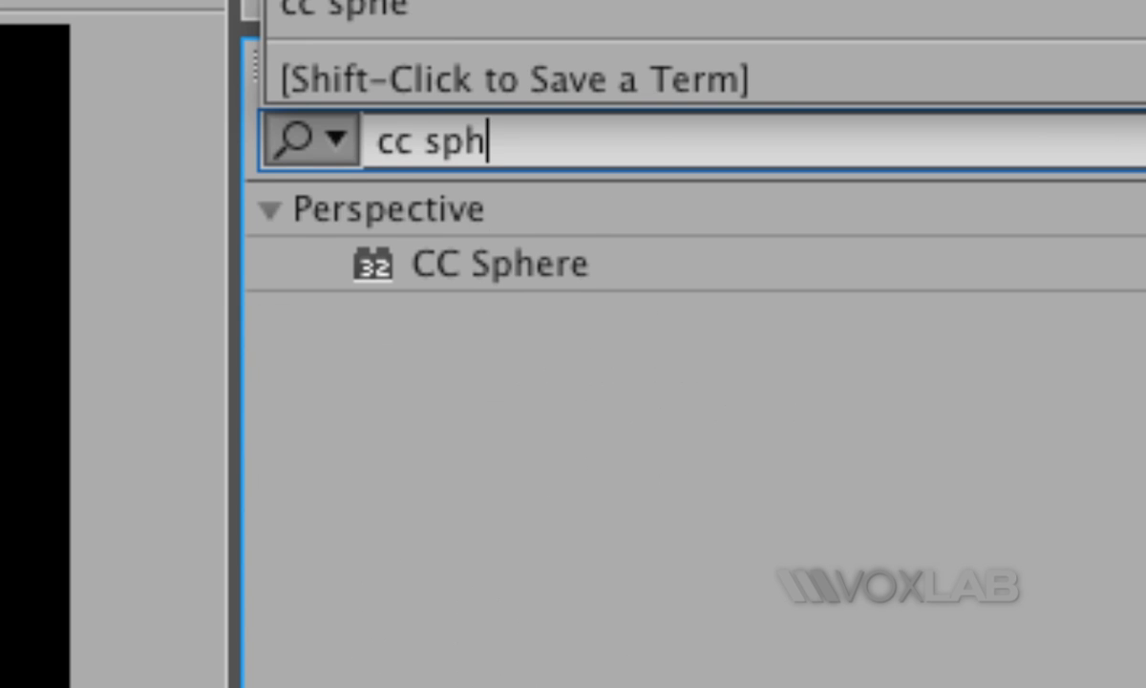
{"action": "left_click", "coordinate": [541, 266]}
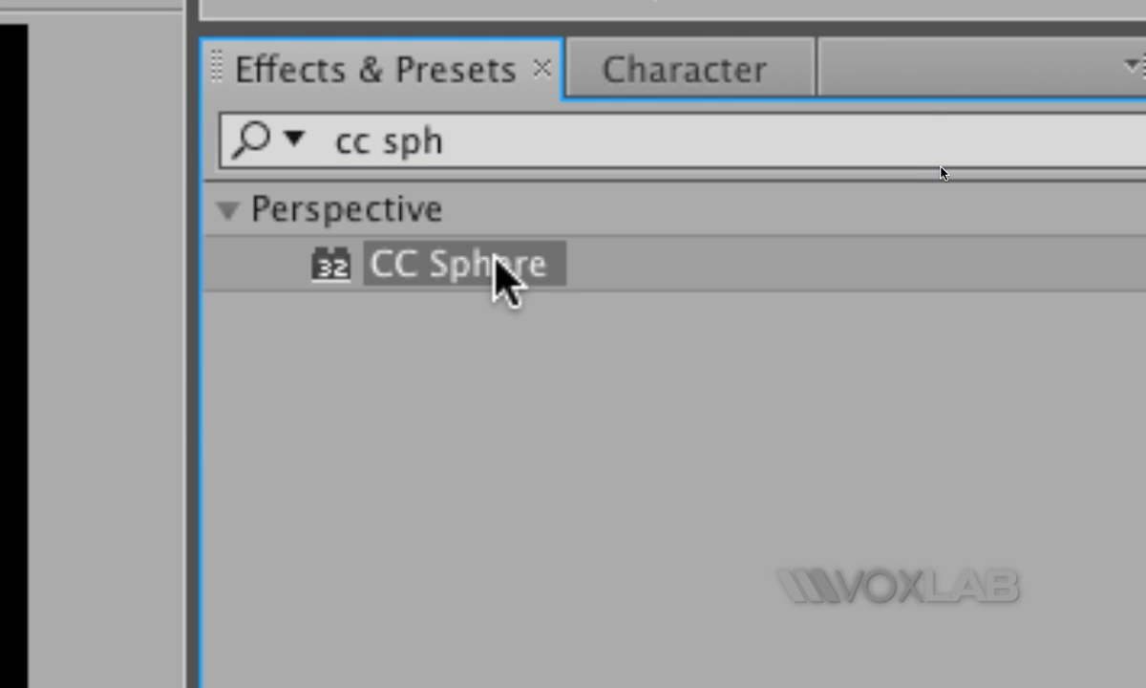
Apply CC Sphere to the AB_Exteriors.jpg brick layer and set its Radius to 100
{"action": "left_click_drag", "start_coordinate": [540, 265], "coordinate": [604, 191]}
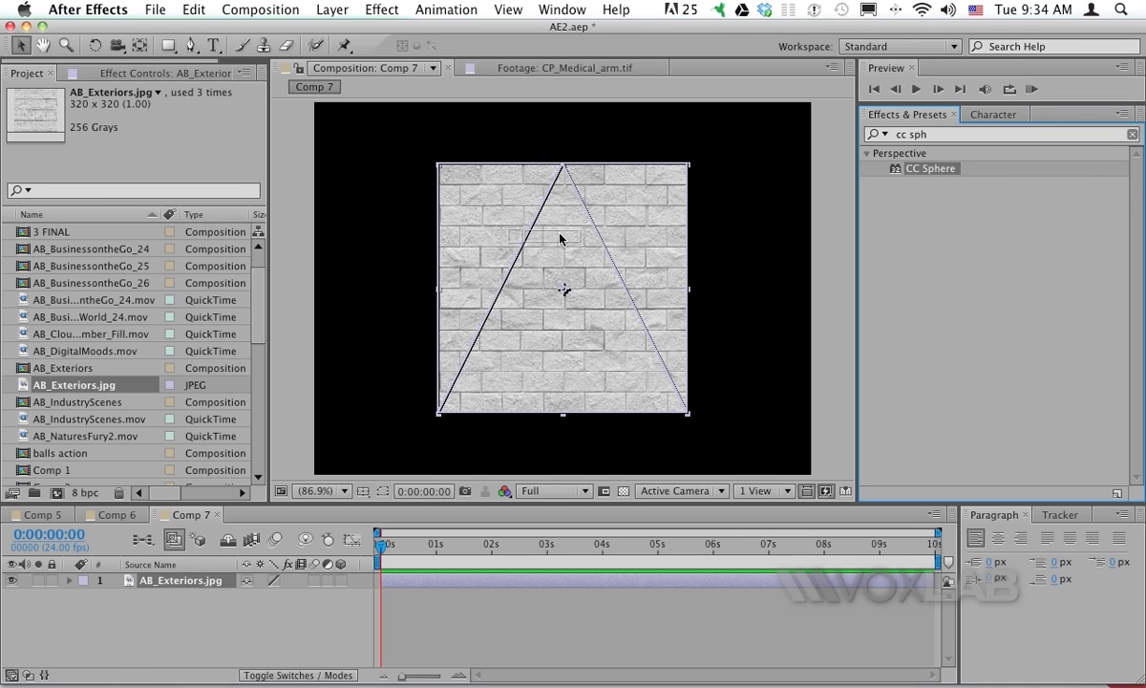
{"action": "left_click_drag", "start_coordinate": [560, 238], "coordinate": [576, 240]}
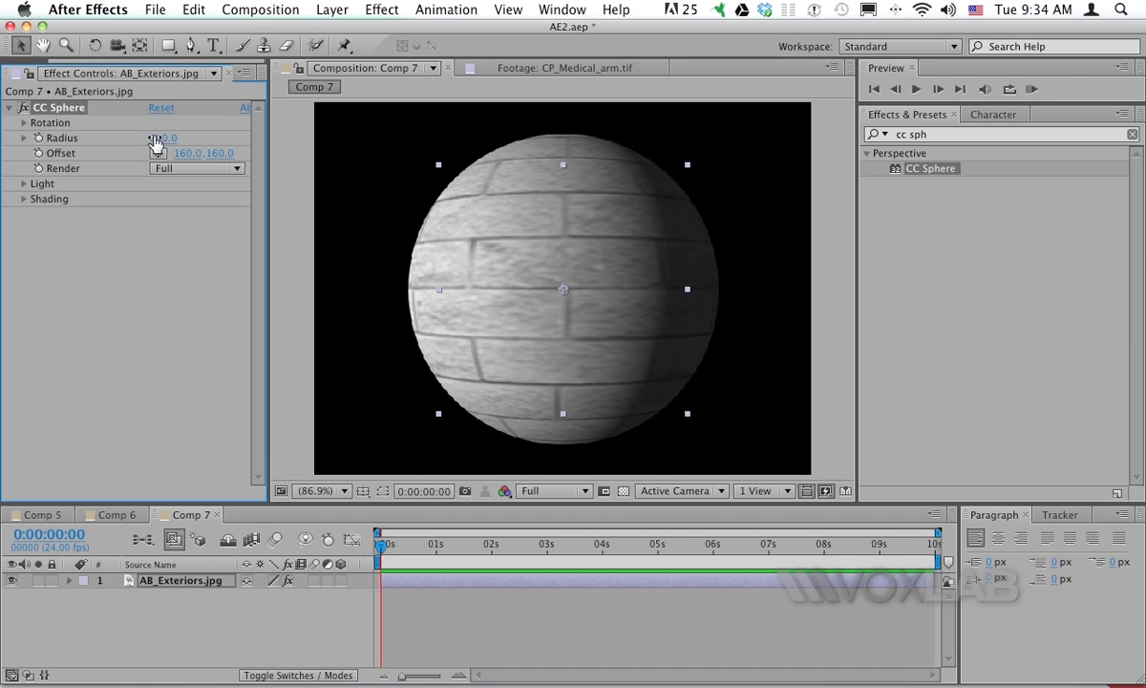
{"action": "left_click", "coordinate": [155, 140]}
{"action": "type", "text": "100"}
{"action": "key", "text": "Return"}
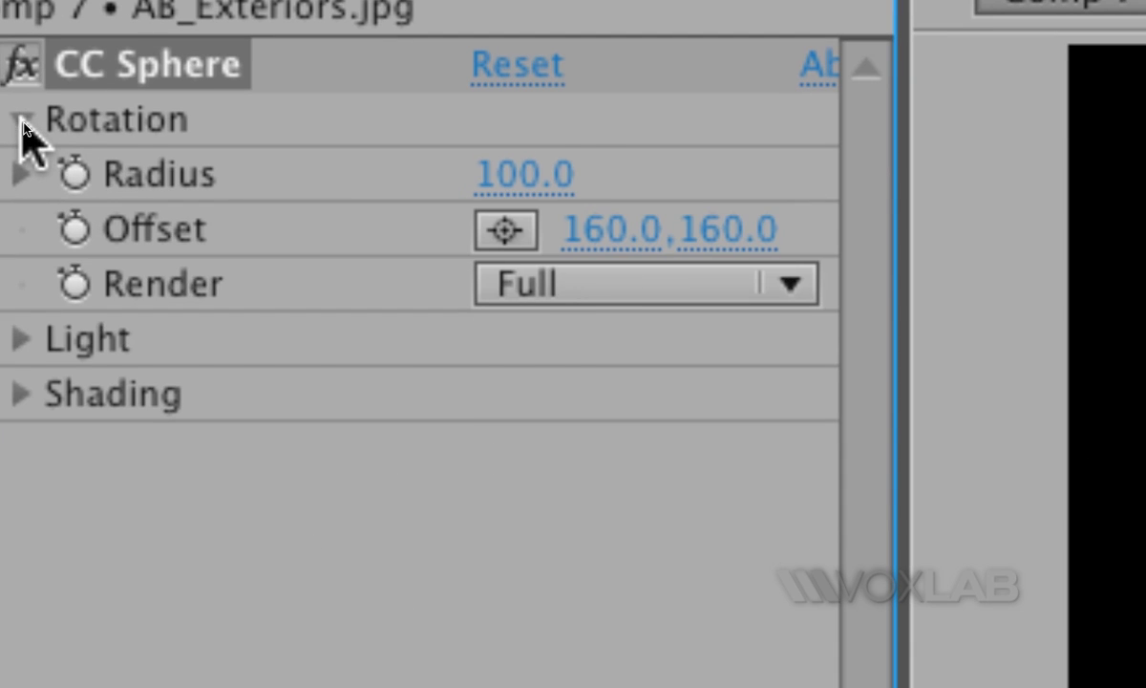
Expand CC Sphere's Rotation and trial-scrub X, Y and Z, undoing the Z change
{"action": "left_click", "coordinate": [24, 123]}
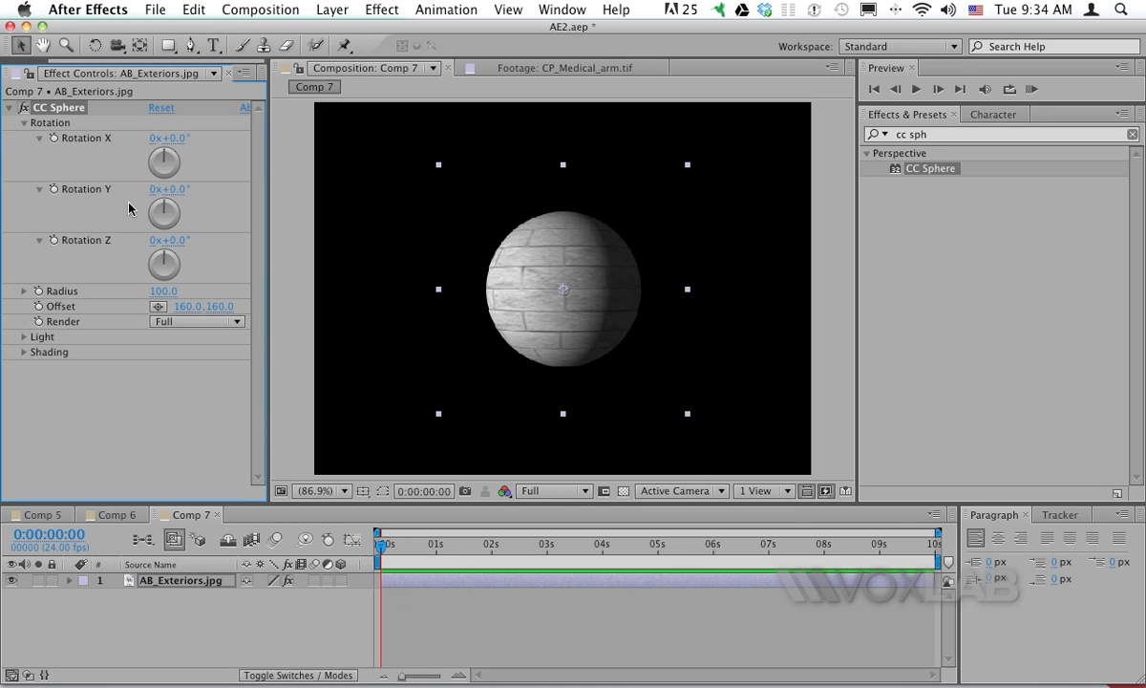
{"action": "mouse_move", "coordinate": [178, 145]}
{"action": "left_mouse_down"}
{"action": "mouse_move", "coordinate": [126, 151]}
{"action": "mouse_move", "coordinate": [197, 149]}
{"action": "left_mouse_up"}
{"action": "left_click_drag", "start_coordinate": [177, 189], "coordinate": [134, 188]}
{"action": "mouse_move", "coordinate": [179, 248]}
{"action": "left_mouse_down"}
{"action": "mouse_move", "coordinate": [143, 246]}
{"action": "mouse_move", "coordinate": [186, 247]}
{"action": "left_mouse_up"}
{"action": "key", "text": "super+z"}
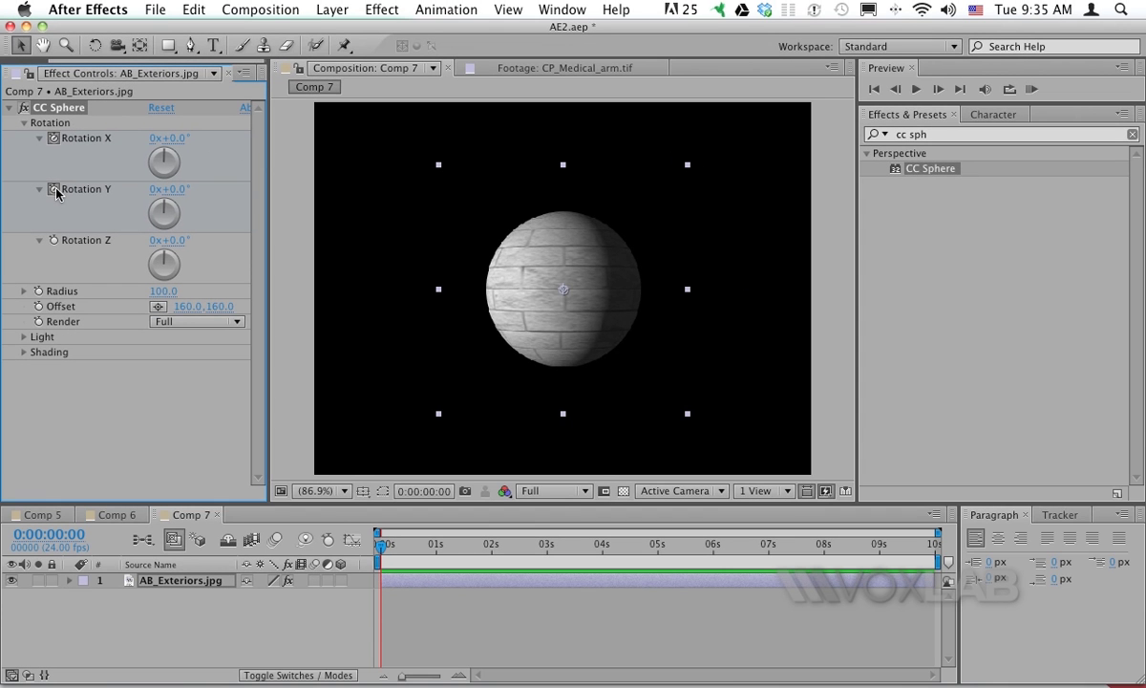
Keyframe Rotation X to 45° and Rotation Y to 2x at 0:00:09:23, then preview
{"action": "left_click", "coordinate": [54, 191]}
{"action": "key", "text": "u"}
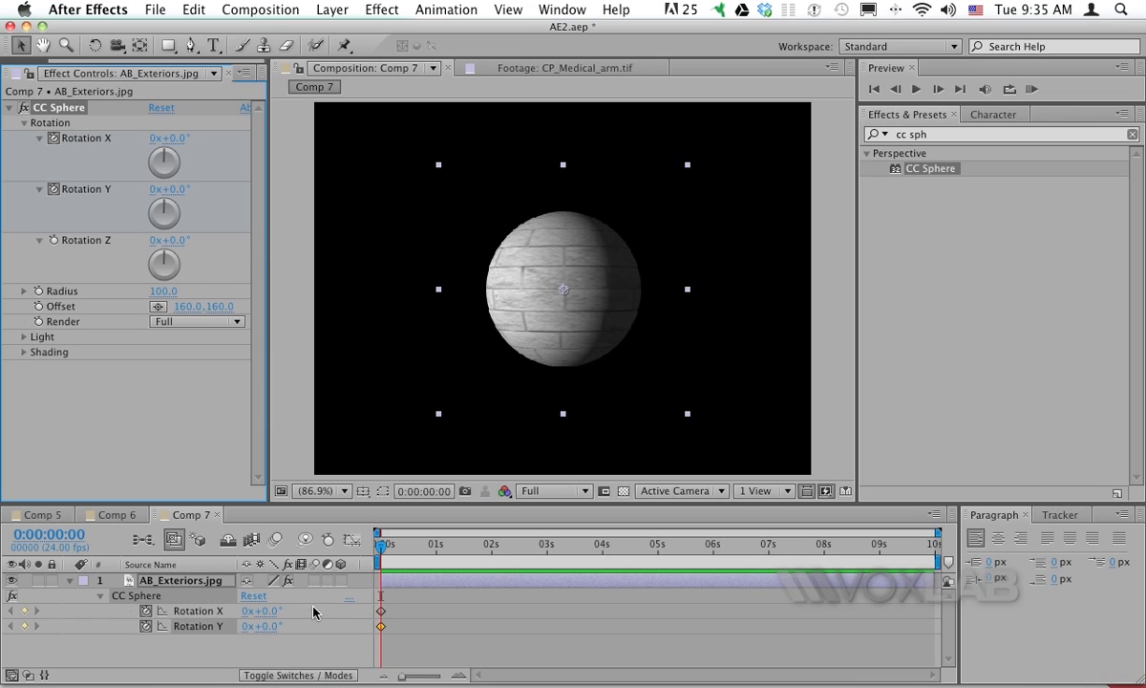
{"action": "left_click_drag", "start_coordinate": [496, 547], "coordinate": [936, 546]}
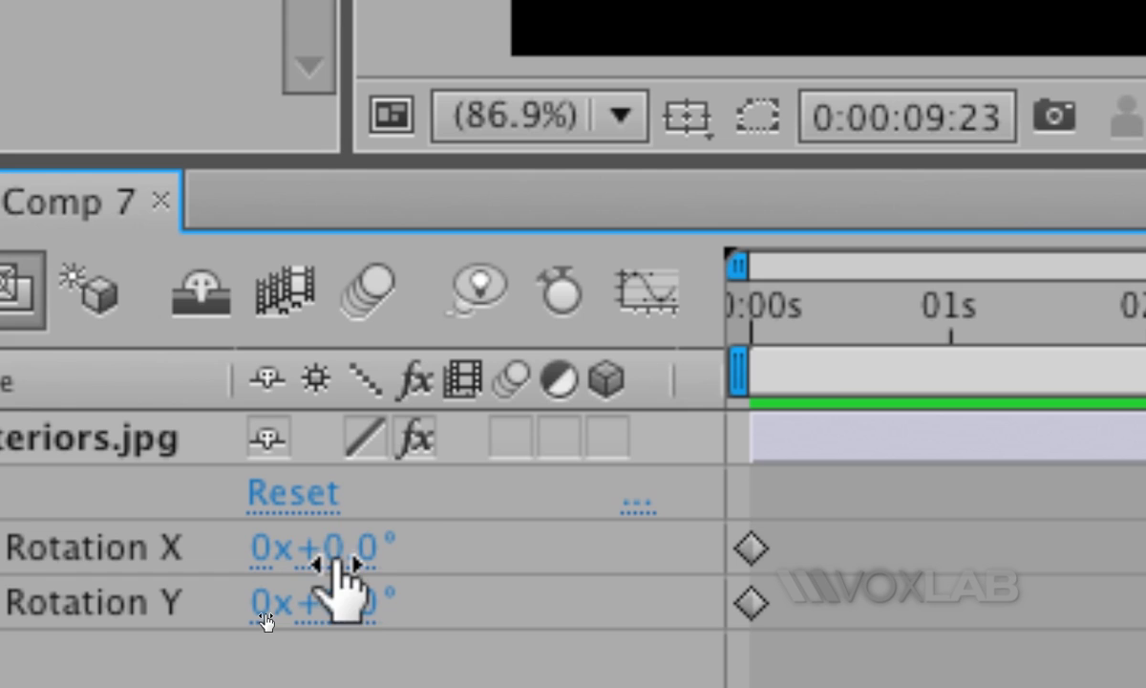
{"action": "left_click", "coordinate": [336, 558]}
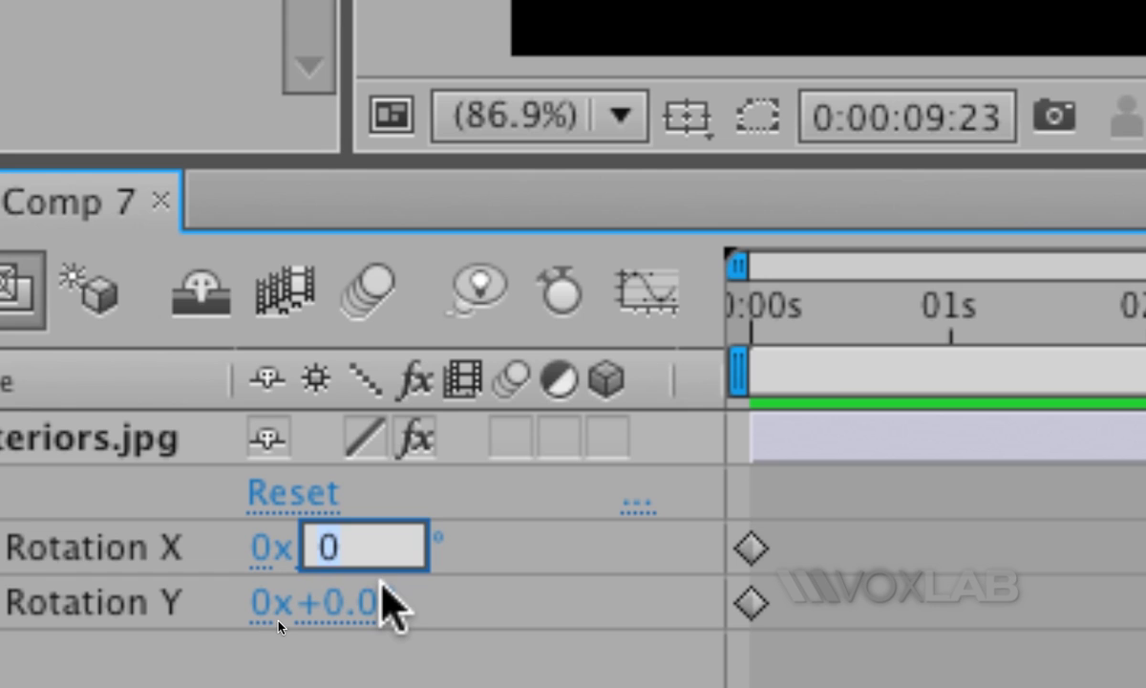
{"action": "type", "text": "45"}
{"action": "key", "text": "Return"}
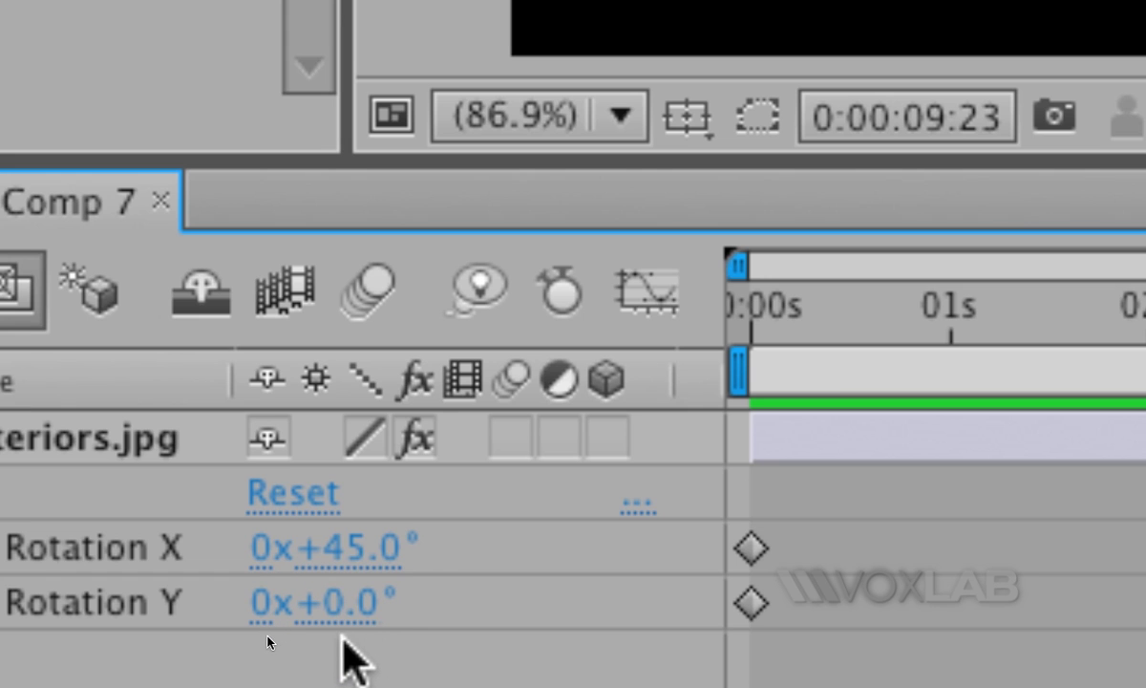
{"action": "left_click", "coordinate": [265, 616]}
{"action": "type", "text": "2"}
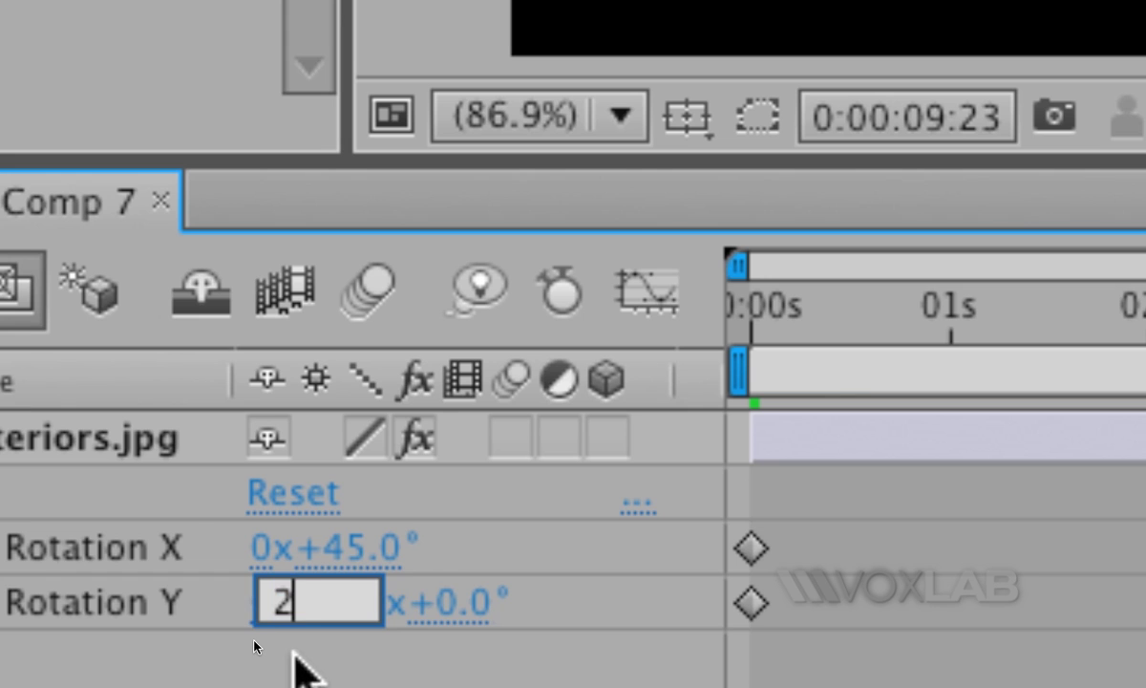
{"action": "key", "text": "Return"}
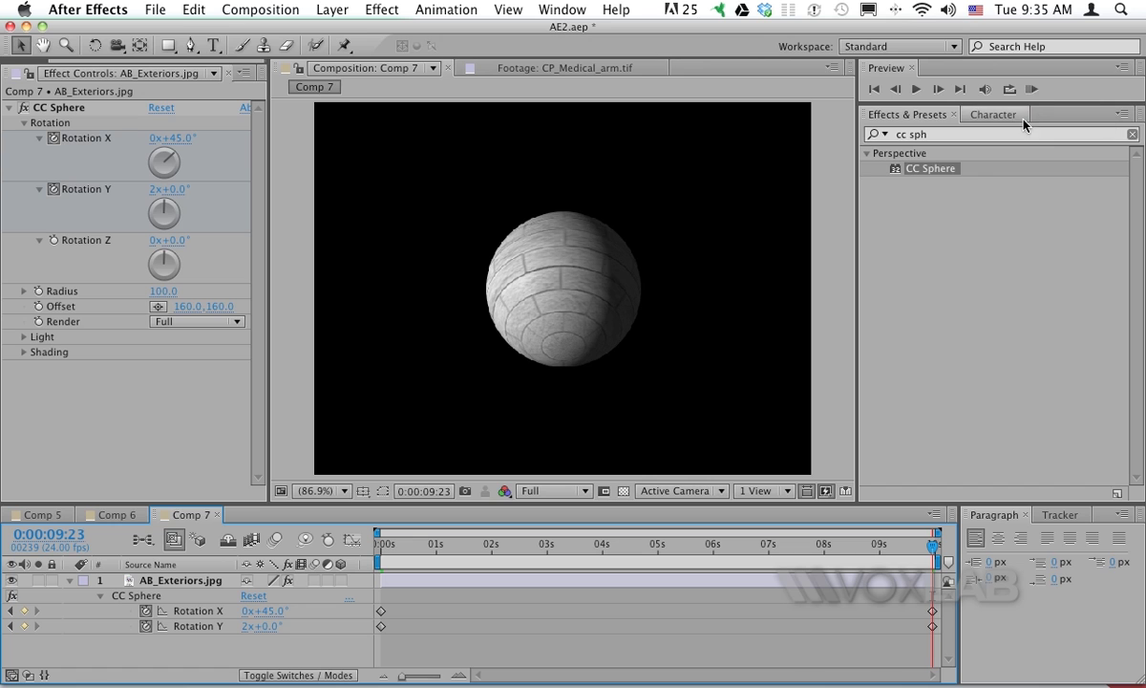
{"action": "left_click", "coordinate": [1032, 89]}
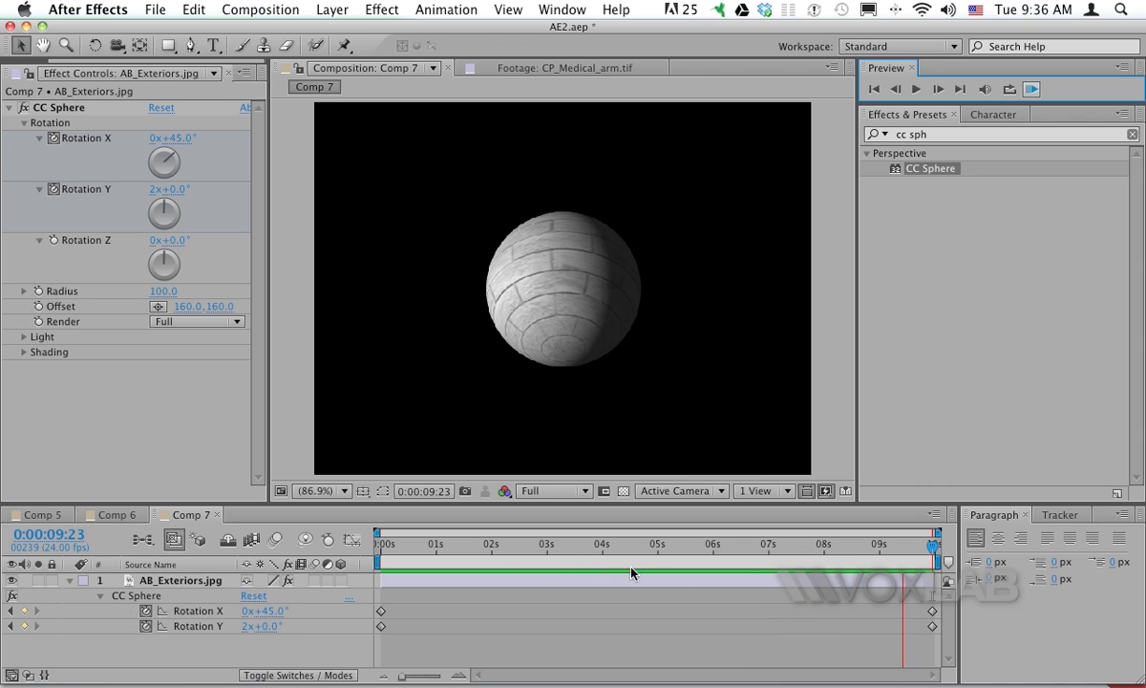
Stop the preview and move the last Rotation X keyframe to about 5 seconds
{"action": "key", "text": "space"}
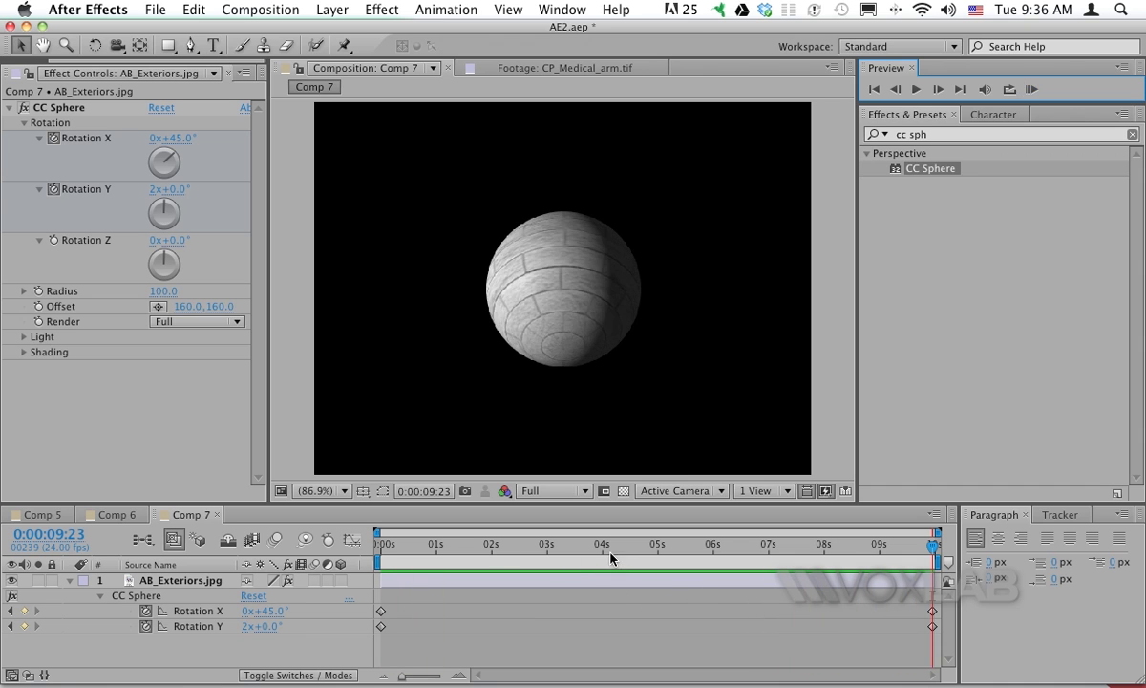
{"action": "left_click_drag", "start_coordinate": [932, 617], "coordinate": [655, 611]}
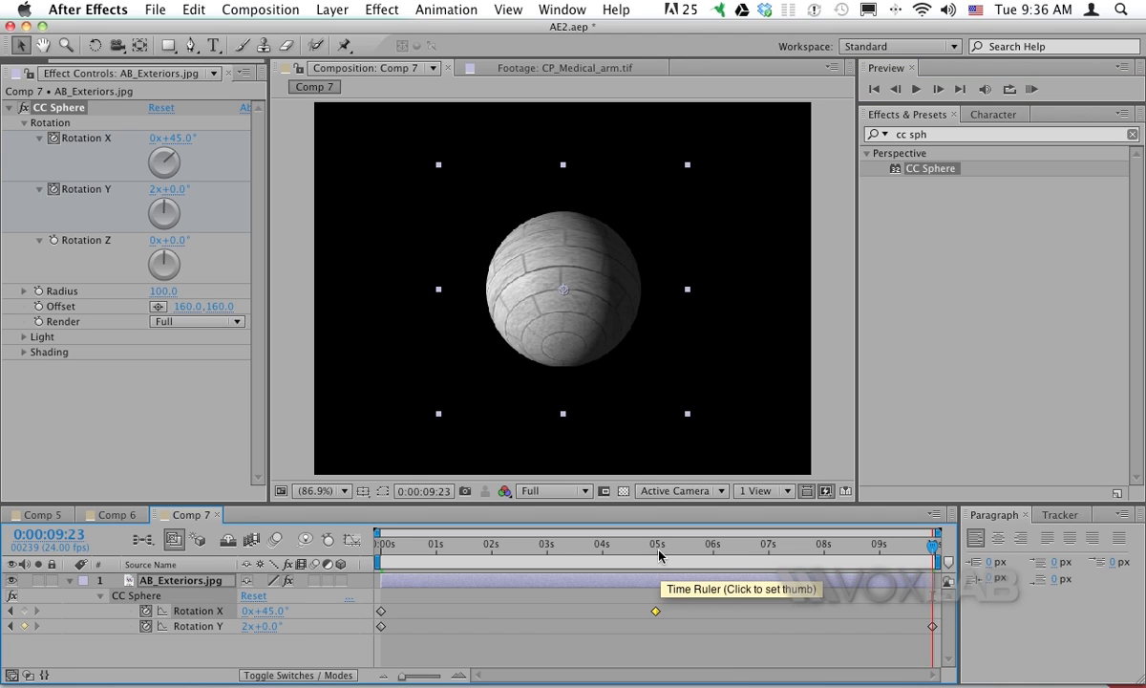
{"action": "key", "text": "j"}
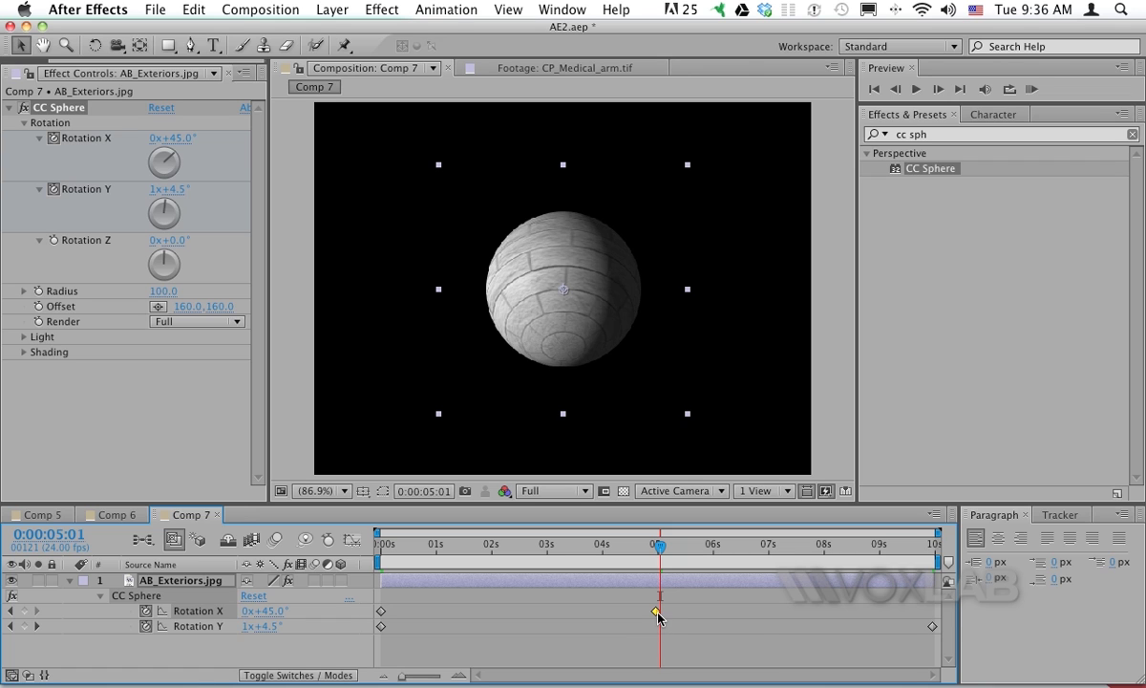
Set Rotation X back to 0° at 0:00:09:23, preview, and select all rotation keyframes
{"action": "key", "text": "k"}
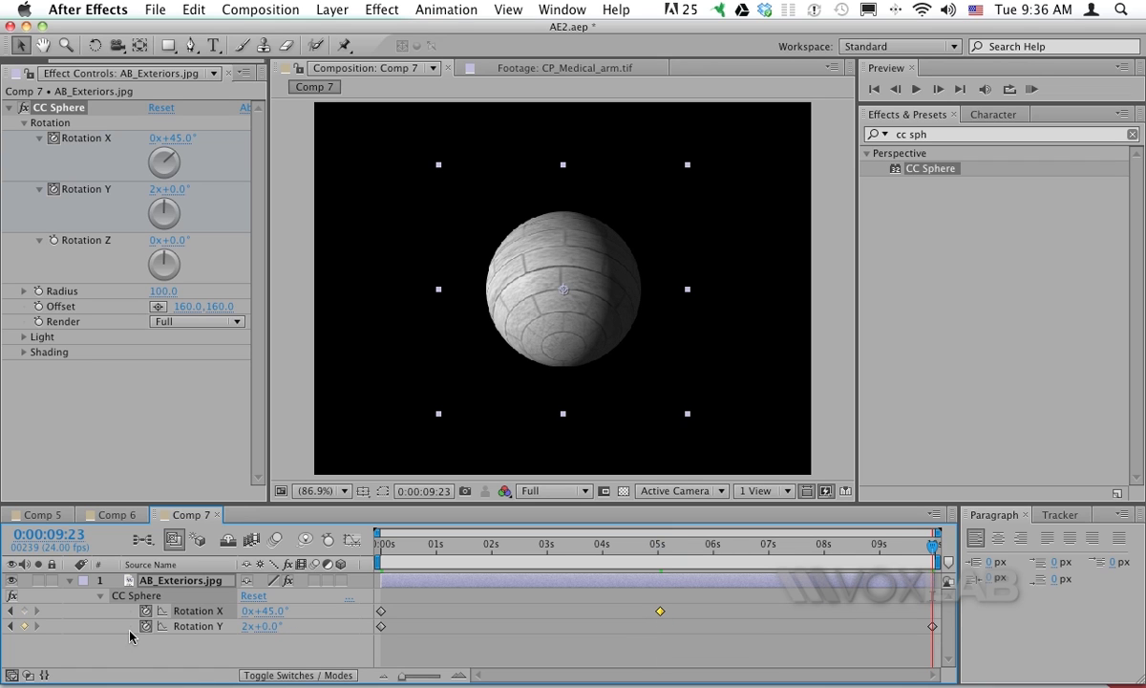
{"action": "left_click", "coordinate": [268, 611]}
{"action": "type", "text": "0"}
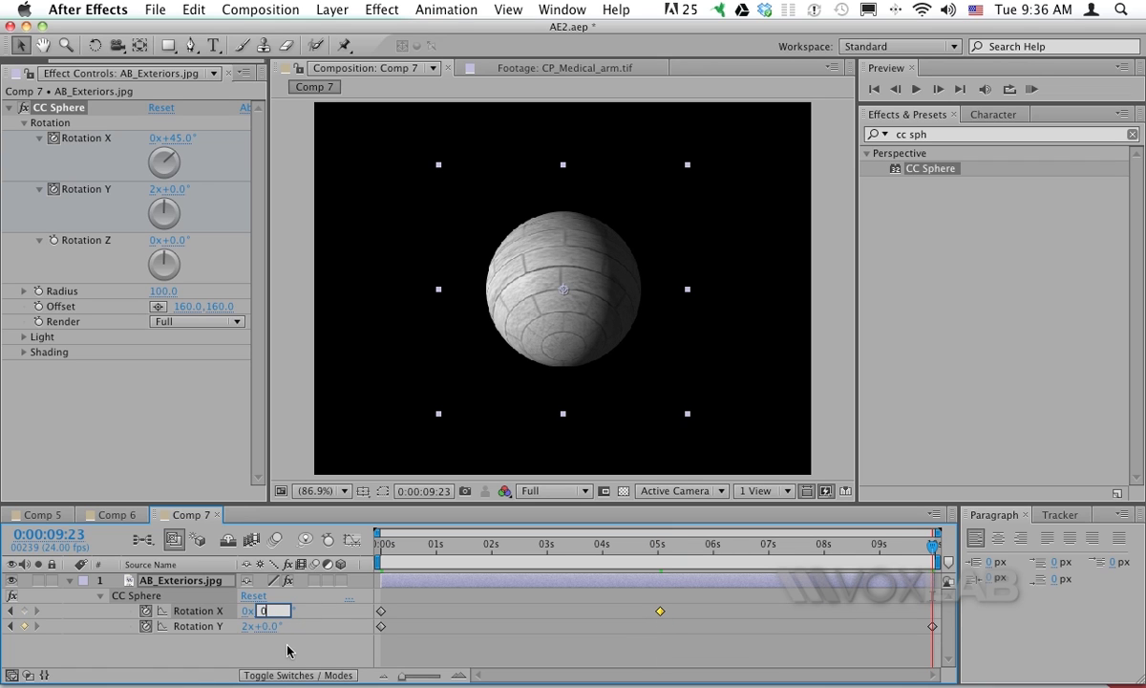
{"action": "key", "text": "Return"}
{"action": "left_click", "coordinate": [1030, 89]}
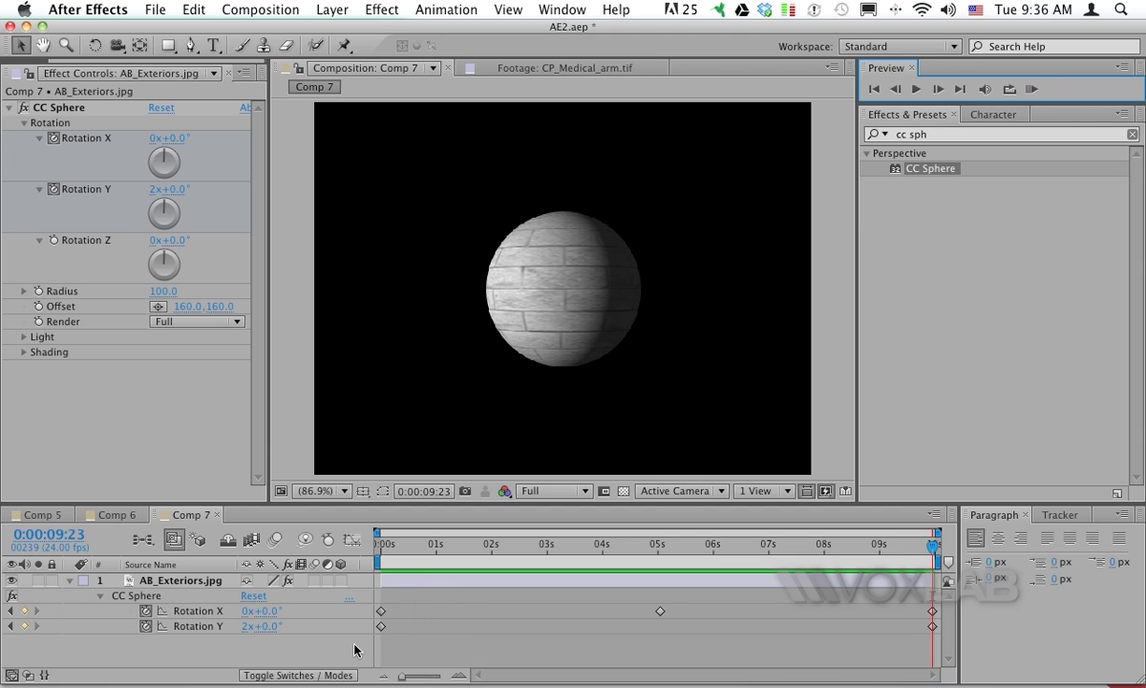
{"action": "left_click_drag", "start_coordinate": [355, 646], "coordinate": [941, 603]}
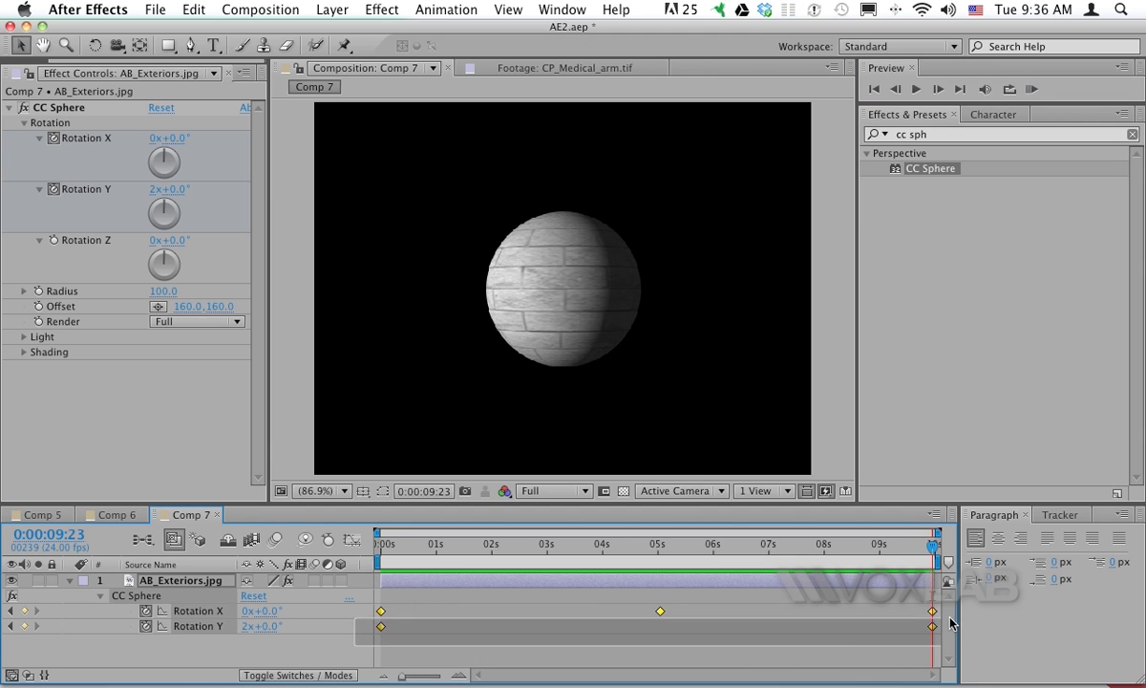
Apply Keyframe Assistant > Easy Ease to the selected rotation keyframes and preview
{"action": "right_click", "coordinate": [381, 616]}
{"action": "mouse_move", "coordinate": [440, 665]}
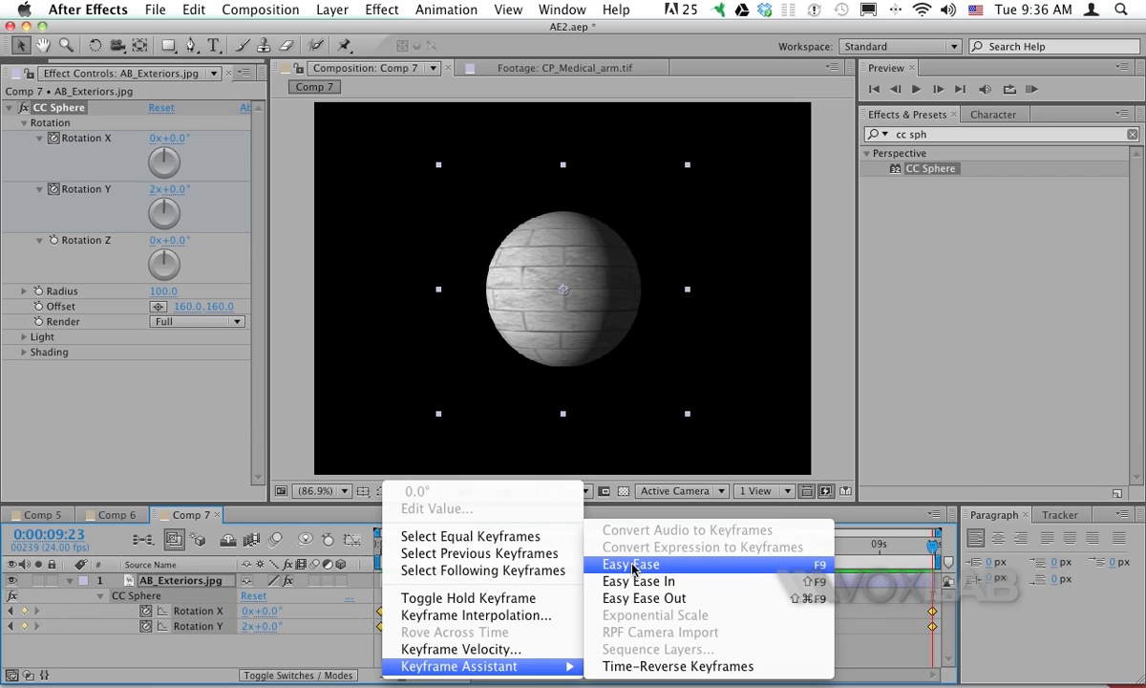
{"action": "left_click", "coordinate": [633, 564]}
{"action": "left_click", "coordinate": [1032, 90]}
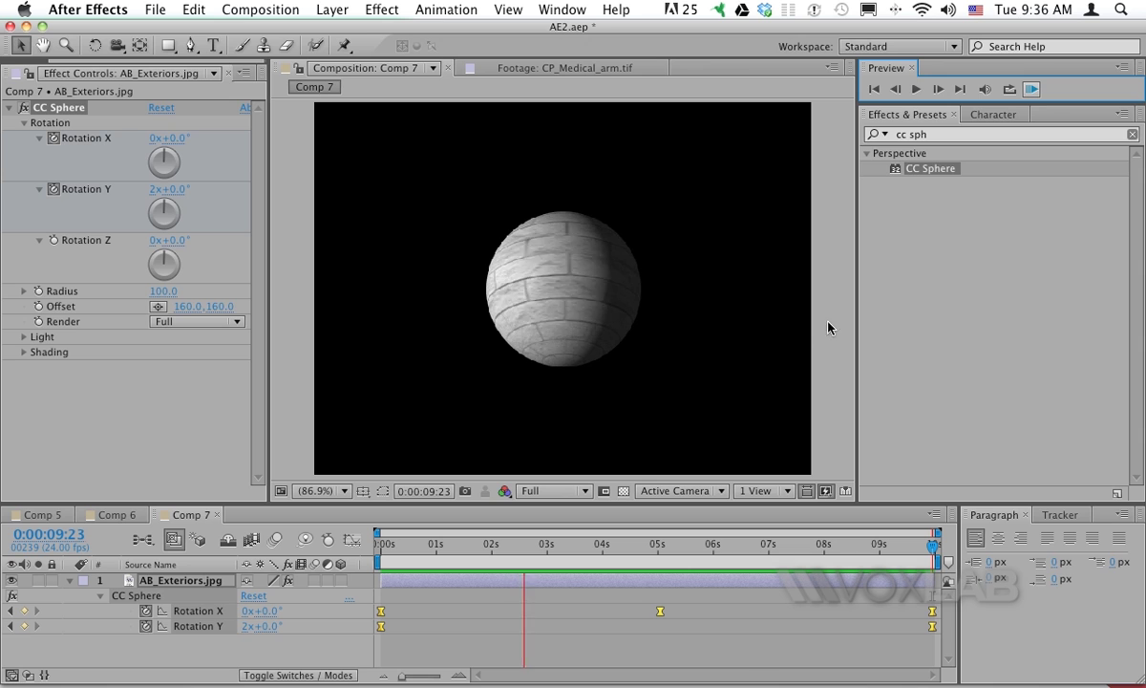
Stop the preview and raise CC Sphere's Shading Ambient from 10.0 to 19.0
{"action": "left_click", "coordinate": [22, 358]}
{"action": "left_click", "coordinate": [24, 352]}
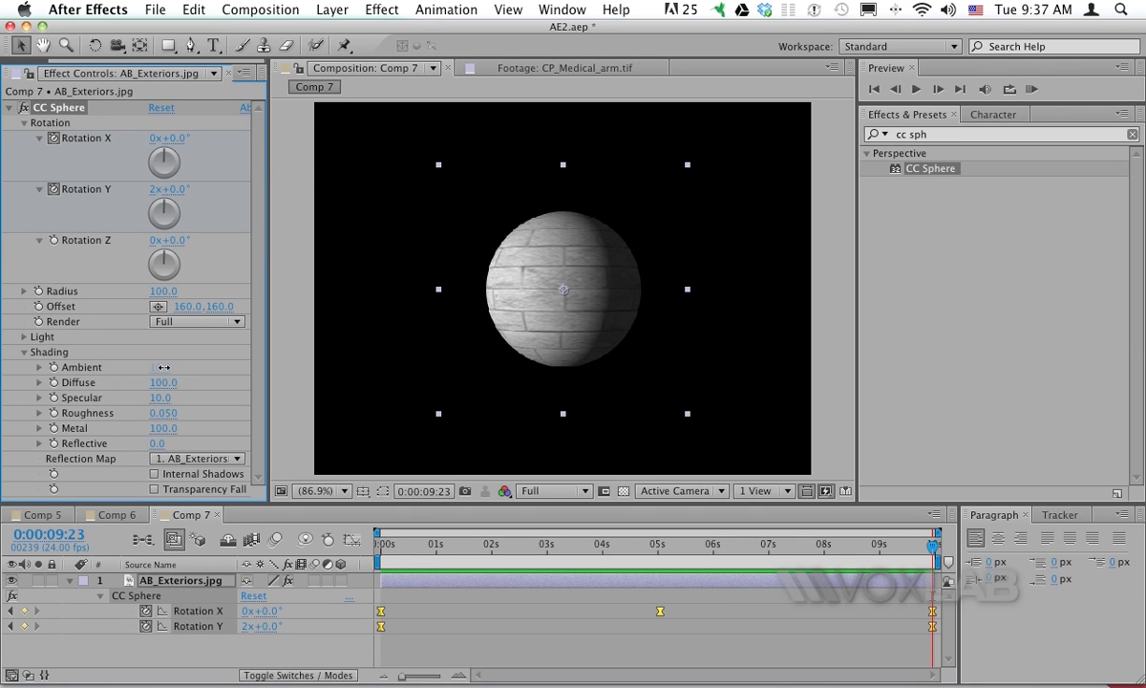
{"action": "mouse_move", "coordinate": [162, 372]}
{"action": "left_mouse_down"}
{"action": "mouse_move", "coordinate": [177, 367]}
{"action": "mouse_move", "coordinate": [133, 367]}
{"action": "mouse_move", "coordinate": [161, 366]}
{"action": "left_mouse_up"}
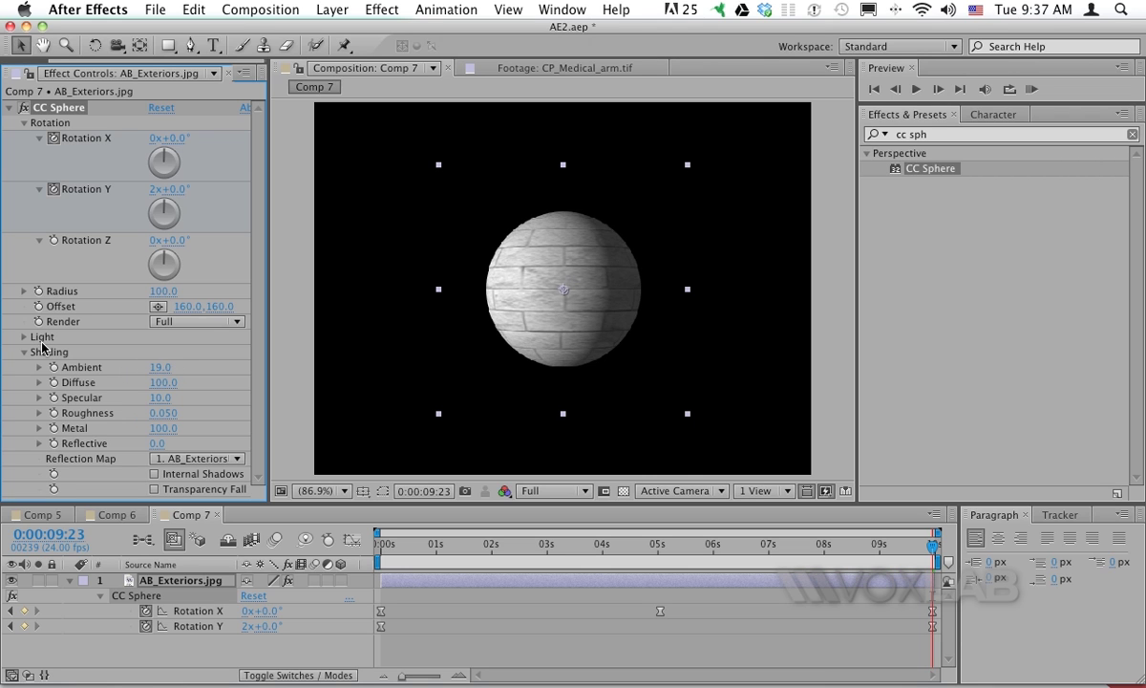
Set Light Intensity to 101, Light Height to -27 and Ambient to 0
{"action": "left_click", "coordinate": [23, 337]}
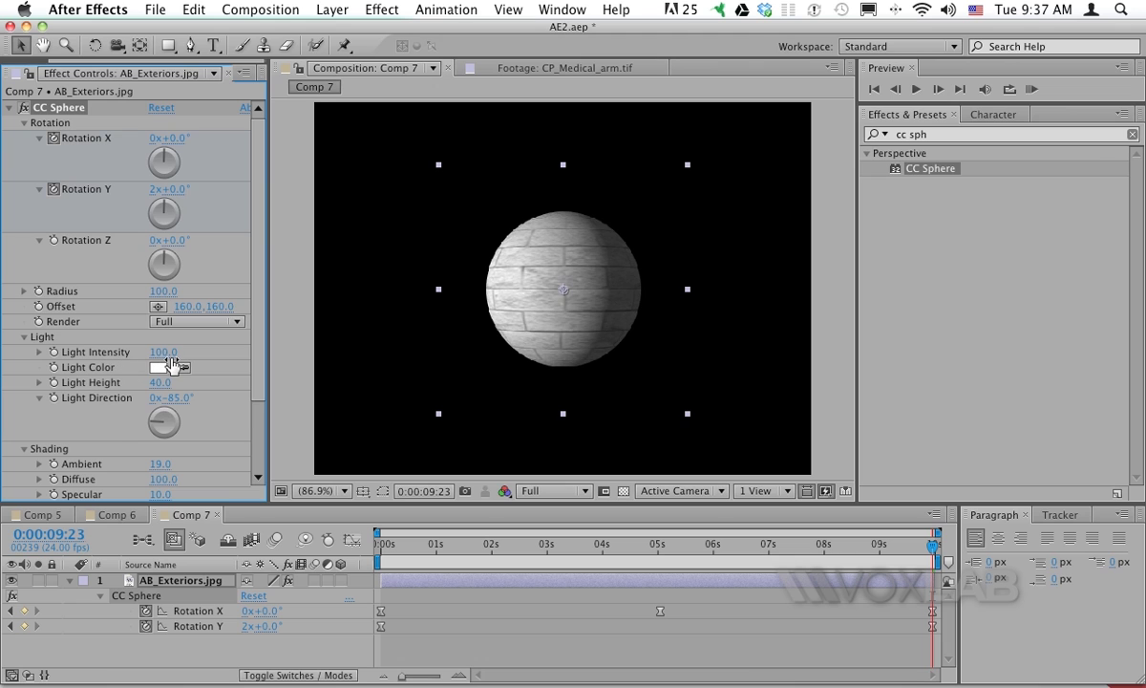
{"action": "mouse_move", "coordinate": [168, 359]}
{"action": "left_mouse_down"}
{"action": "mouse_move", "coordinate": [91, 352]}
{"action": "mouse_move", "coordinate": [181, 354]}
{"action": "left_mouse_up"}
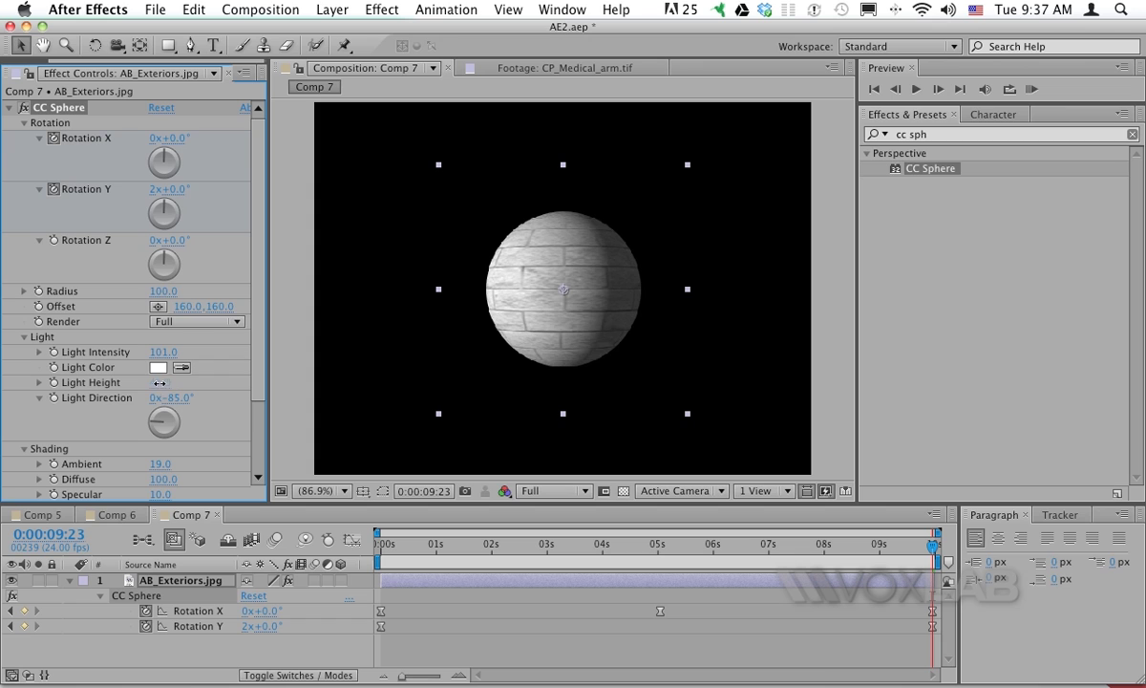
{"action": "mouse_move", "coordinate": [160, 382]}
{"action": "left_mouse_down"}
{"action": "mouse_move", "coordinate": [91, 386]}
{"action": "mouse_move", "coordinate": [167, 388]}
{"action": "left_mouse_up"}
{"action": "left_click_drag", "start_coordinate": [162, 464], "coordinate": [150, 467]}
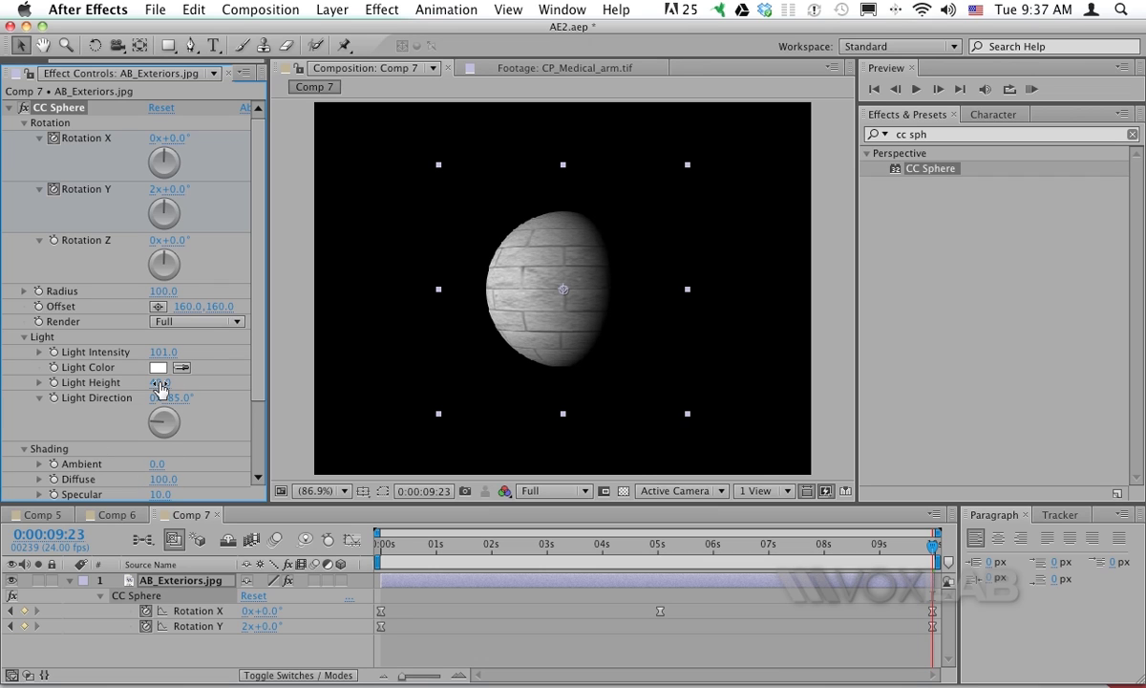
{"action": "mouse_move", "coordinate": [158, 382]}
{"action": "left_mouse_down"}
{"action": "mouse_move", "coordinate": [84, 384]}
{"action": "mouse_move", "coordinate": [213, 382]}
{"action": "mouse_move", "coordinate": [143, 387]}
{"action": "left_mouse_up"}
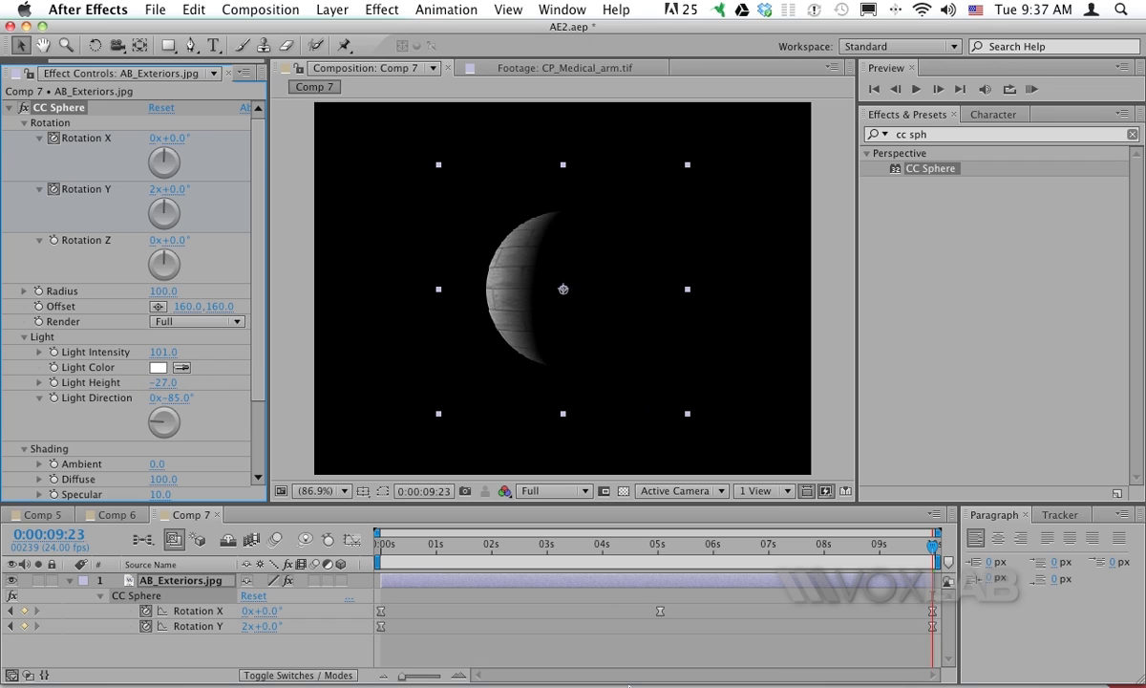